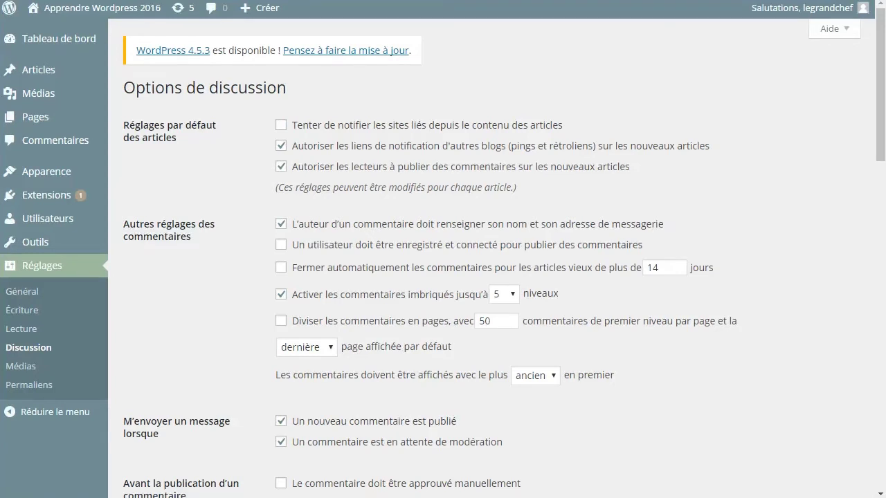
Step: Enable all three default article settings: notifying linked sites, accepting pings and trackbacks, and allowing reader comments on new articles
click(281, 145)
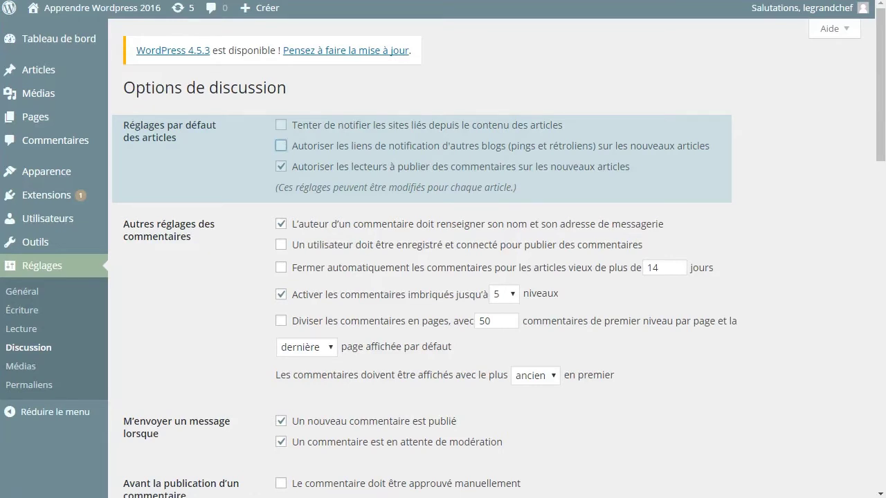
click(281, 166)
click(281, 124)
click(281, 145)
click(281, 166)
Step: Require users to be registered and logged in to comment, and stop requiring comment authors to give their name and e-mail address
drag(880, 85, 880, 140)
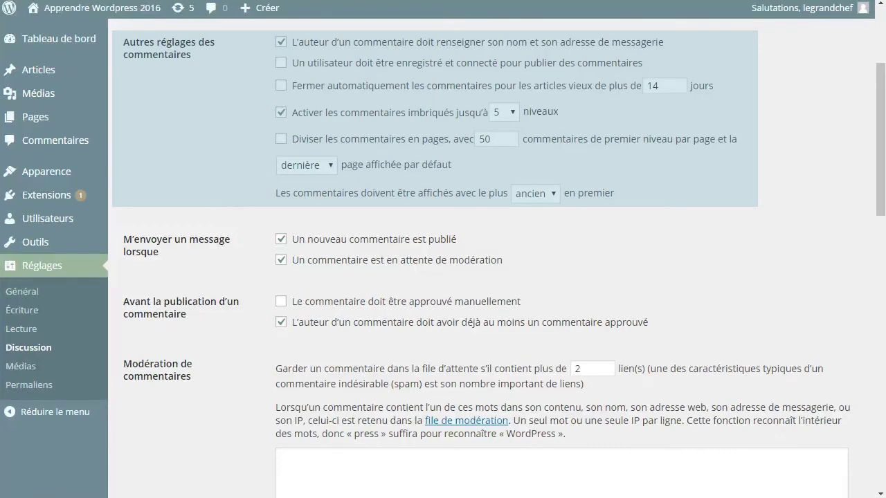
click(281, 42)
click(281, 42)
click(281, 62)
click(281, 41)
Step: Enable automatic closing of comments on articles older than 30 days
click(281, 85)
click(677, 82)
click(677, 81)
click(677, 82)
click(677, 82)
click(677, 81)
click(676, 81)
click(677, 81)
click(677, 82)
click(677, 82)
click(677, 82)
click(676, 82)
click(677, 82)
click(676, 82)
click(677, 81)
click(676, 82)
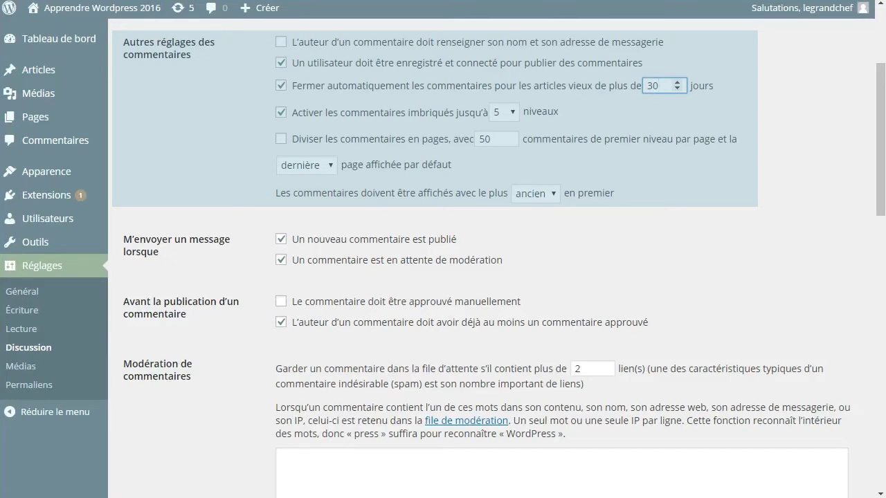
Step: Keep nested comments enabled and limit them to 3 levels
click(281, 112)
click(281, 112)
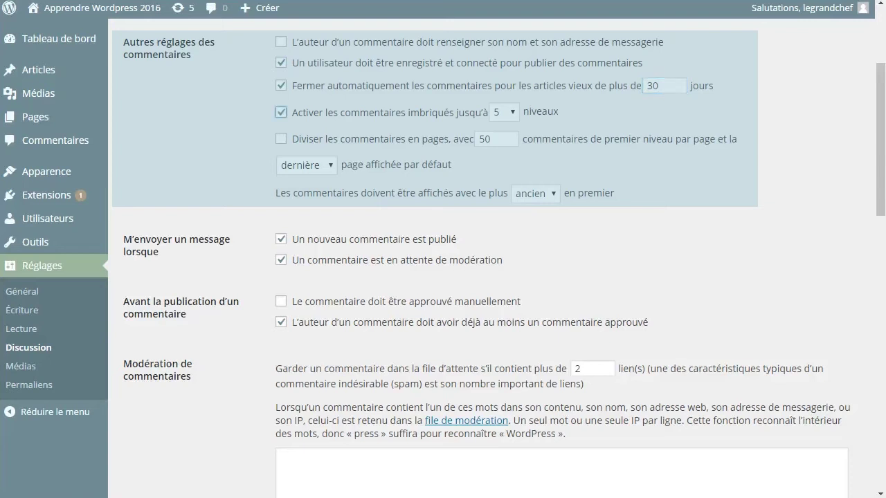
click(503, 112)
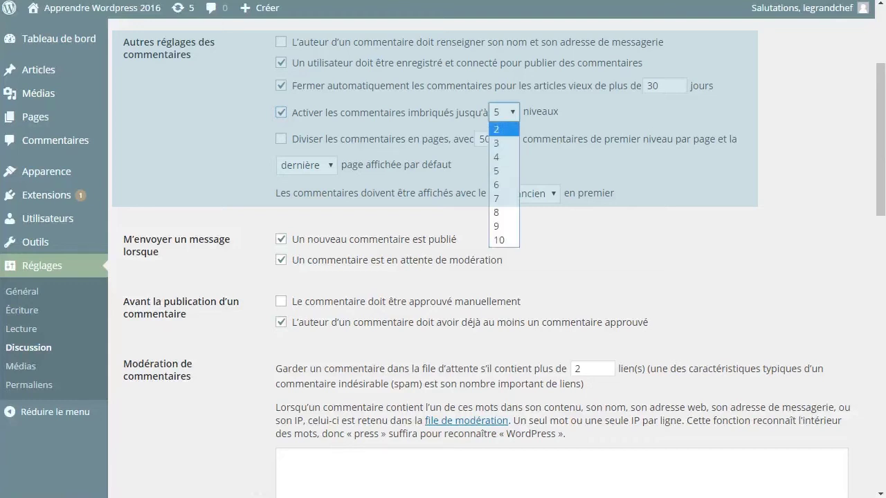
key(Down)
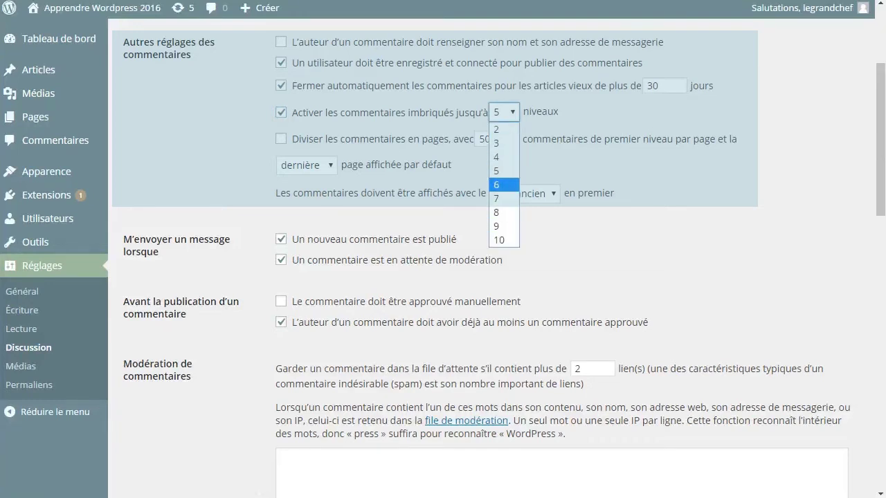
click(504, 143)
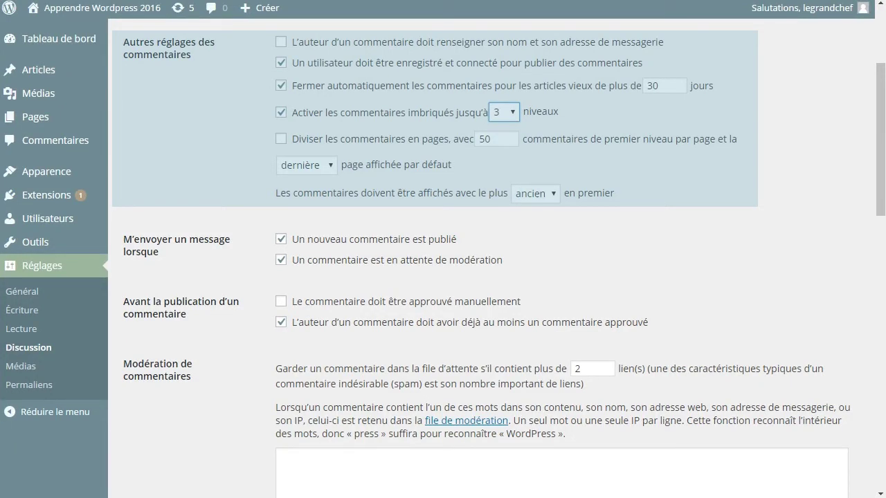
Step: Enable splitting comments into pages, keeping "dernière" as the page displayed by default
key(Tab)
key(space)
click(305, 165)
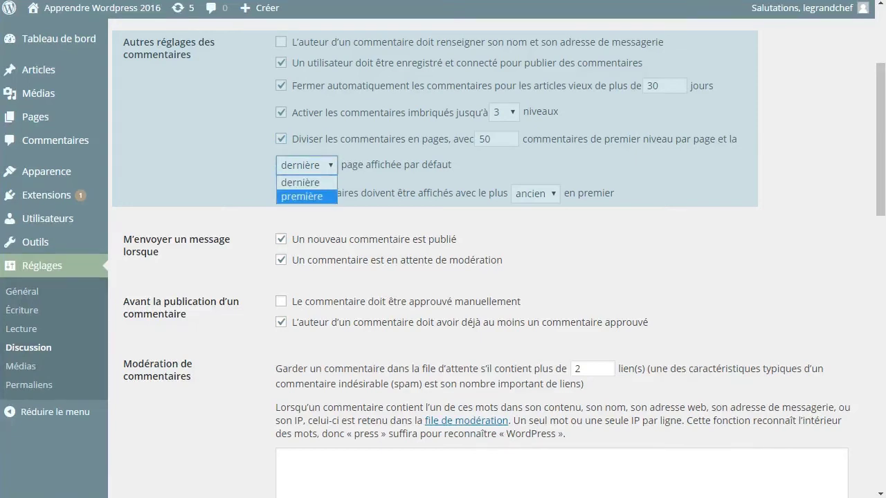
key(Escape)
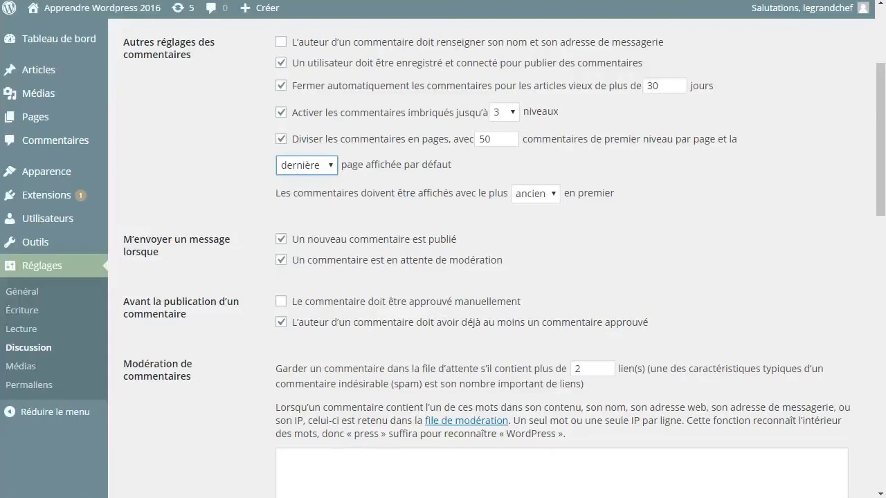
Step: Set the comment display order to show the most recent ("récent") first
click(534, 193)
key(Down)
key(Return)
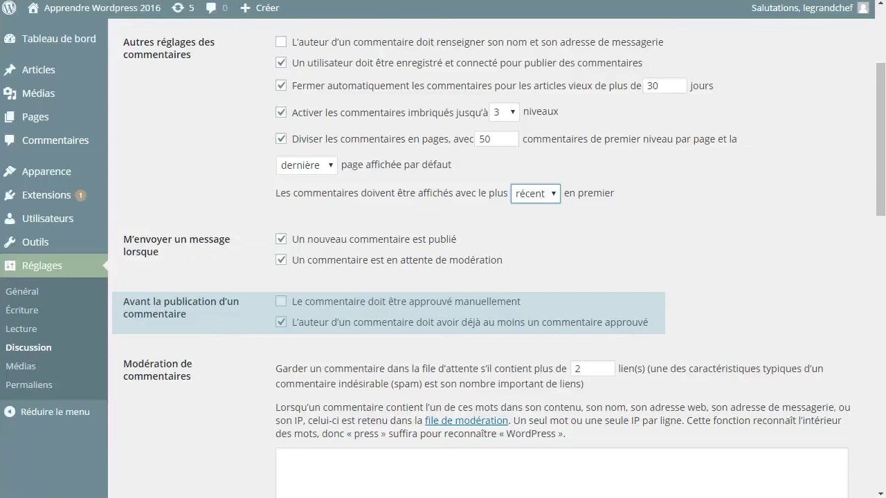
Step: Require manual approval before a comment is published, and keep the requirement that its author already has an approved comment
click(281, 321)
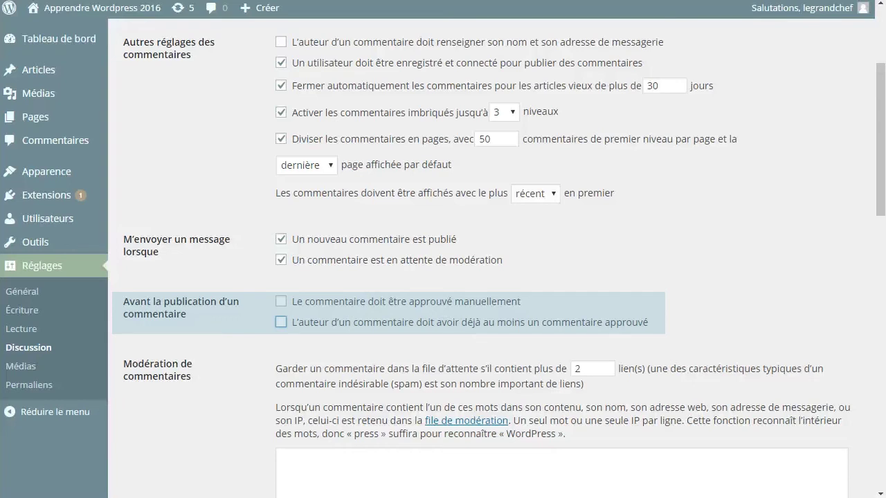
click(281, 301)
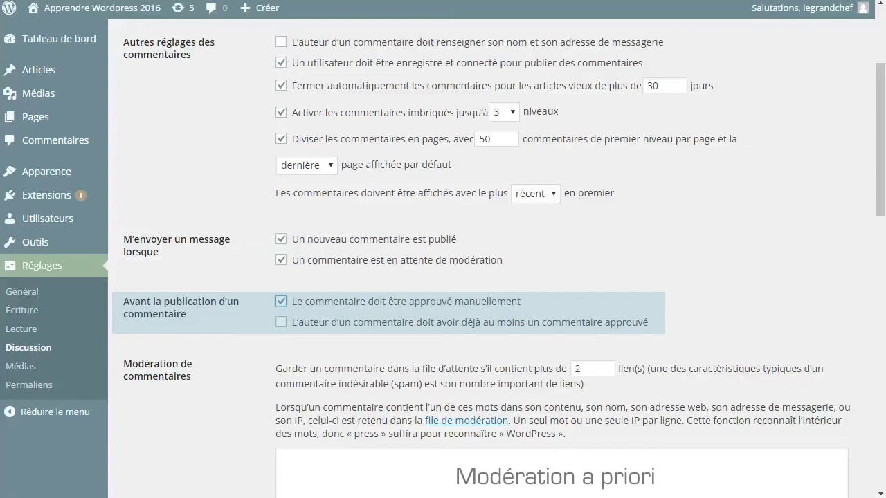
click(281, 321)
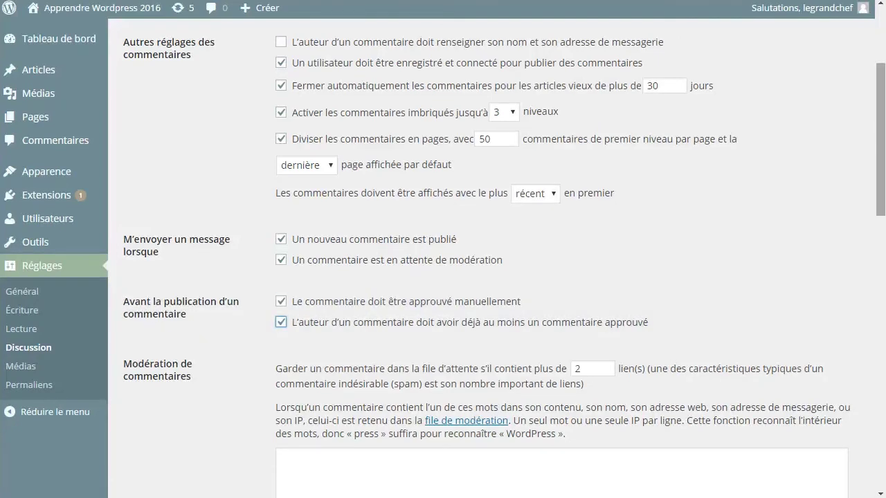
Step: Review the discussion options from the default article settings through comment moderation and the blacklist to the avatar settings
scroll(496, 258, up, 5)
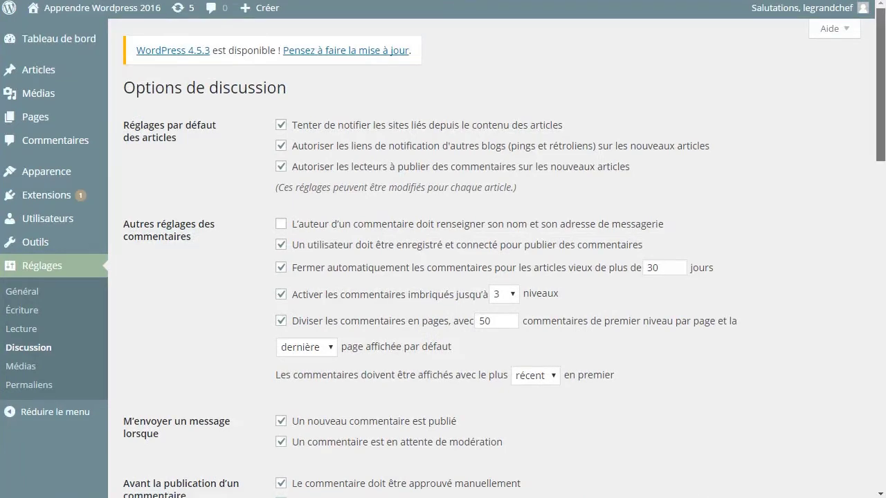
scroll(497, 257, down, 2)
scroll(497, 257, down, 1)
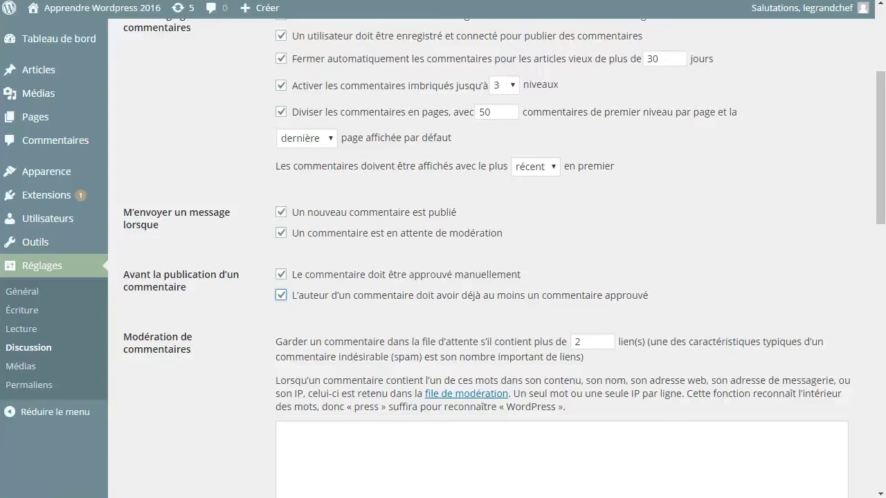
scroll(497, 257, up, 1)
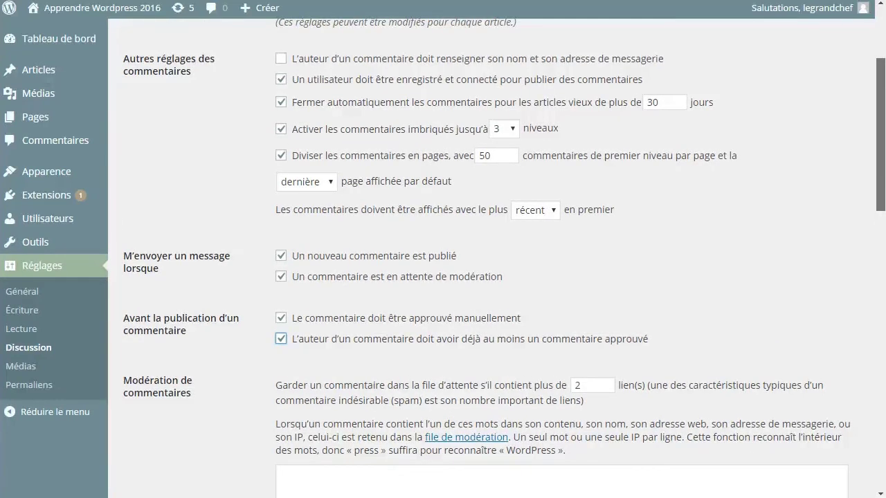
scroll(496, 257, down, 1)
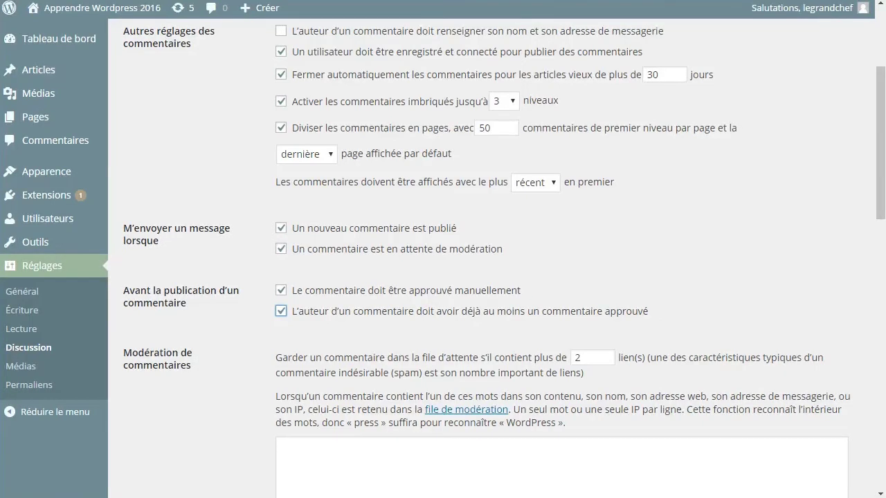
scroll(496, 258, down, 4)
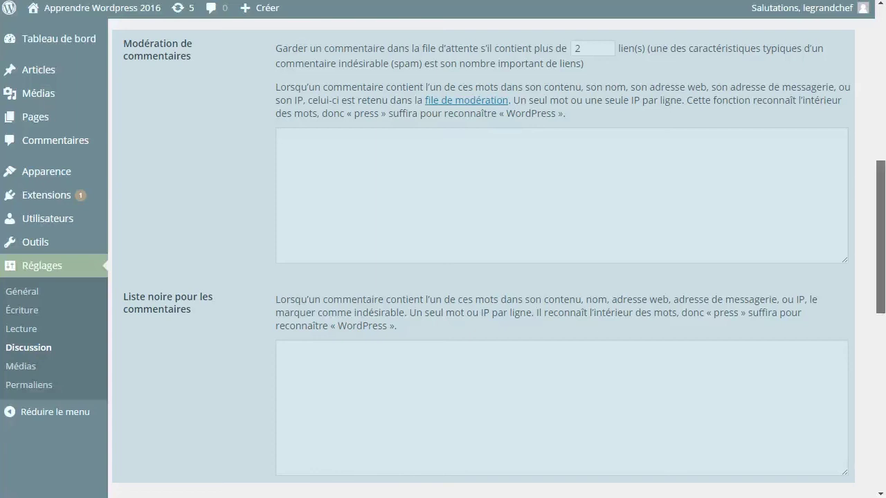
scroll(484, 277, down, 4)
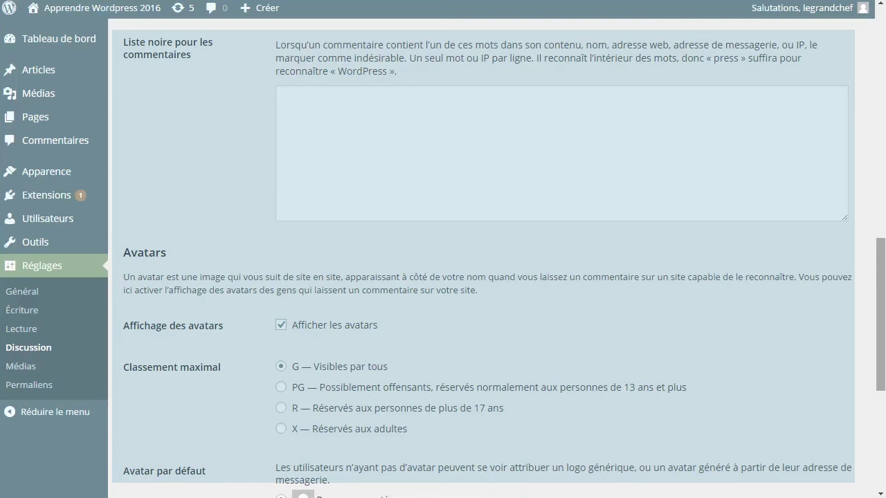
scroll(484, 277, up, 4)
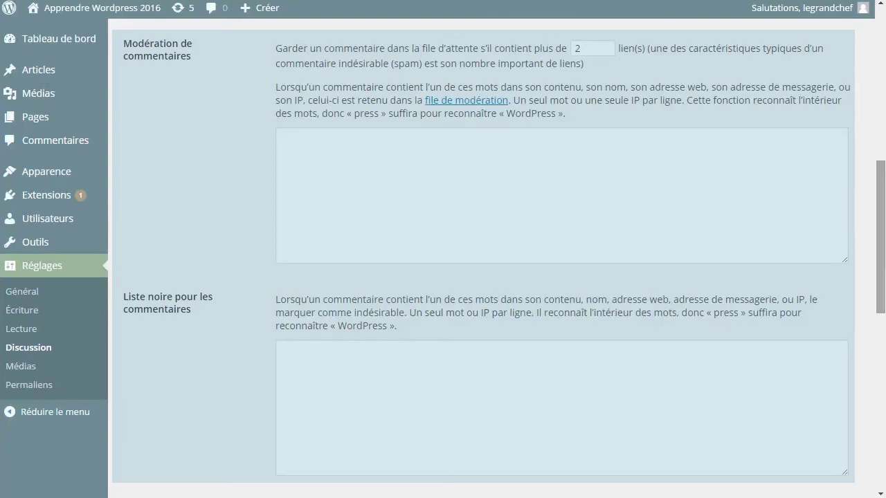
Step: Place the cursor in the comment moderation word box, add an entry to the comment blacklist, and go to the avatar settings
click(280, 137)
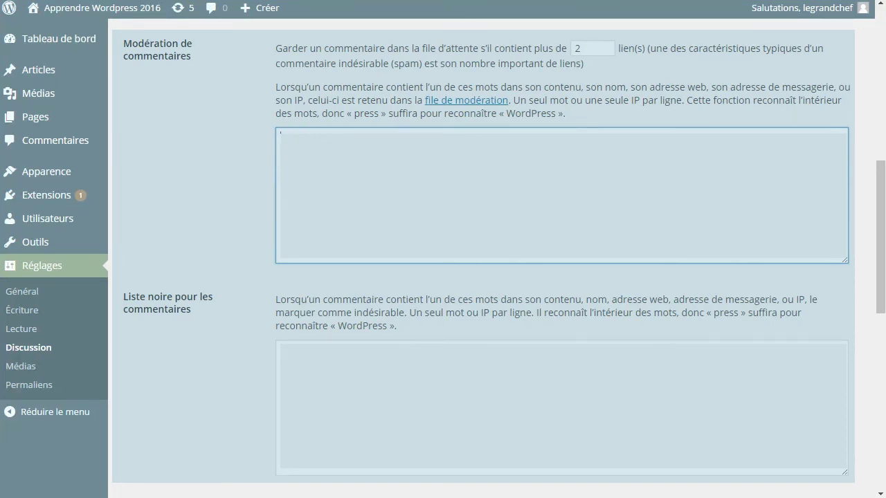
click(284, 350)
scroll(494, 258, down, 5)
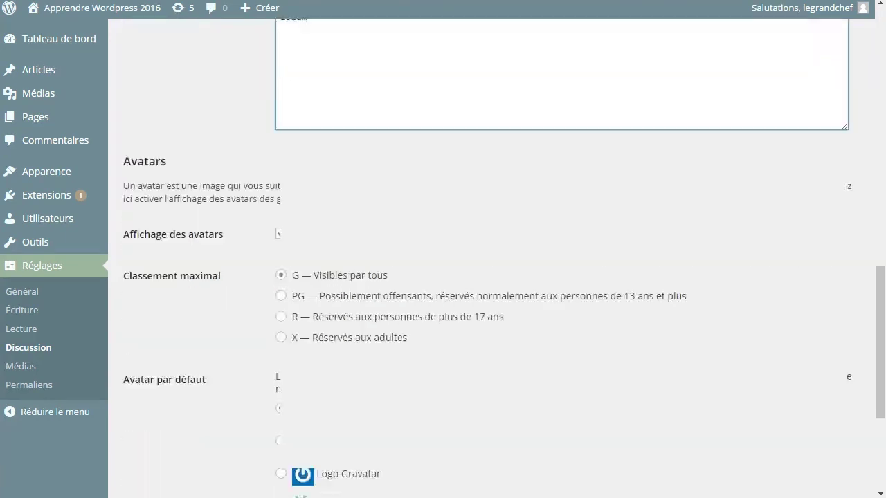
scroll(561, 277, down, 2)
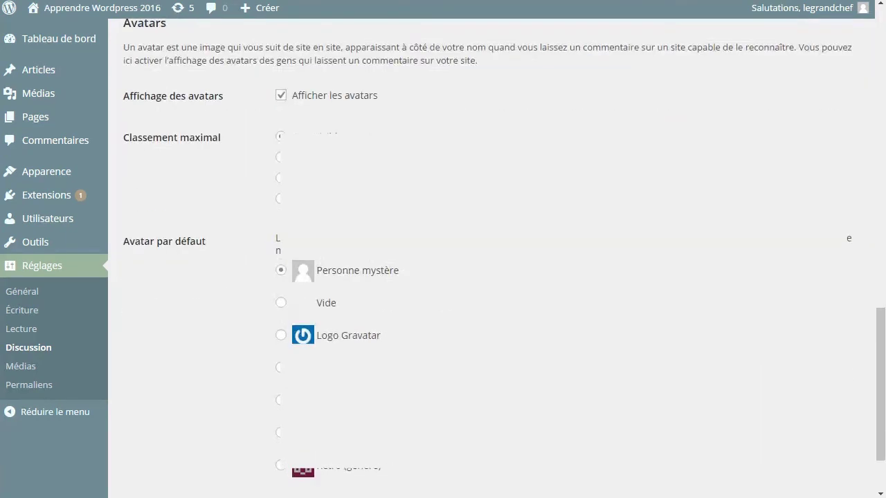